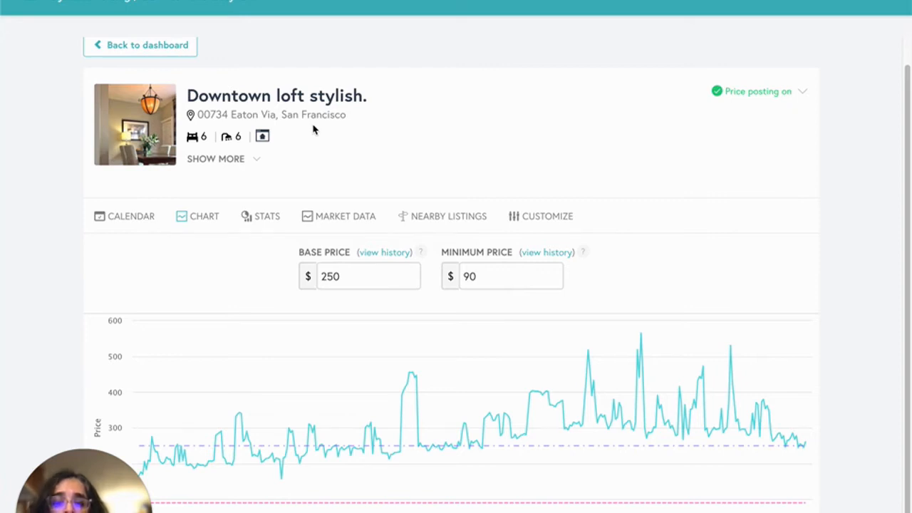
Set the listing's base price to $200, then save and sync the prices.
click(342, 276)
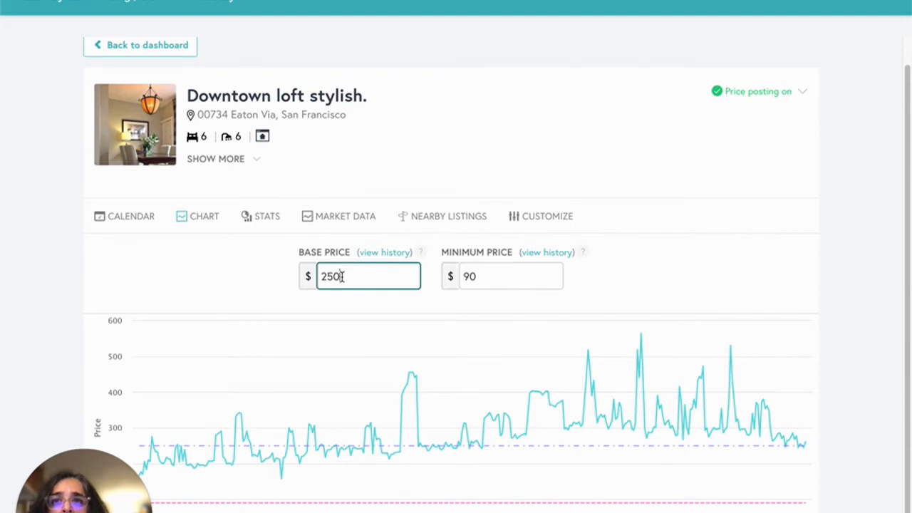
drag(343, 276, 311, 278)
text(200)
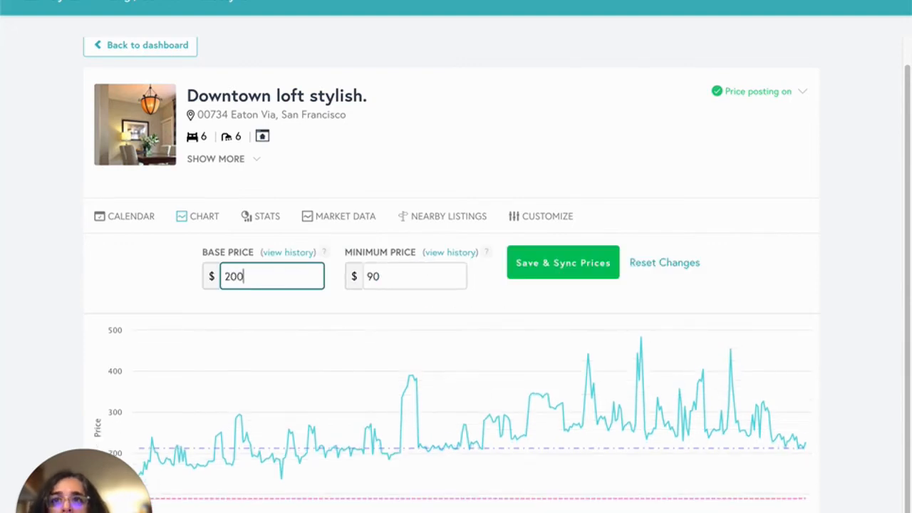
click(589, 278)
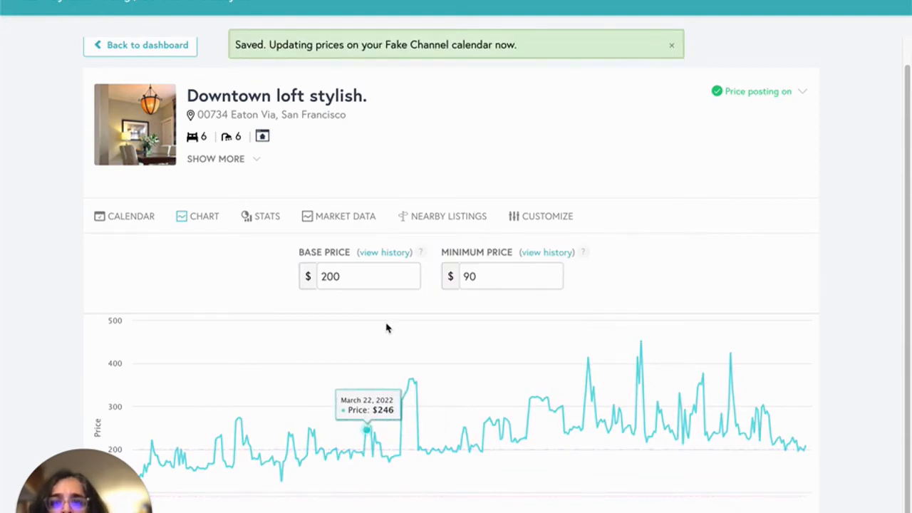
Review the nearby listings and the listing's annual last-minute discount settings.
click(430, 214)
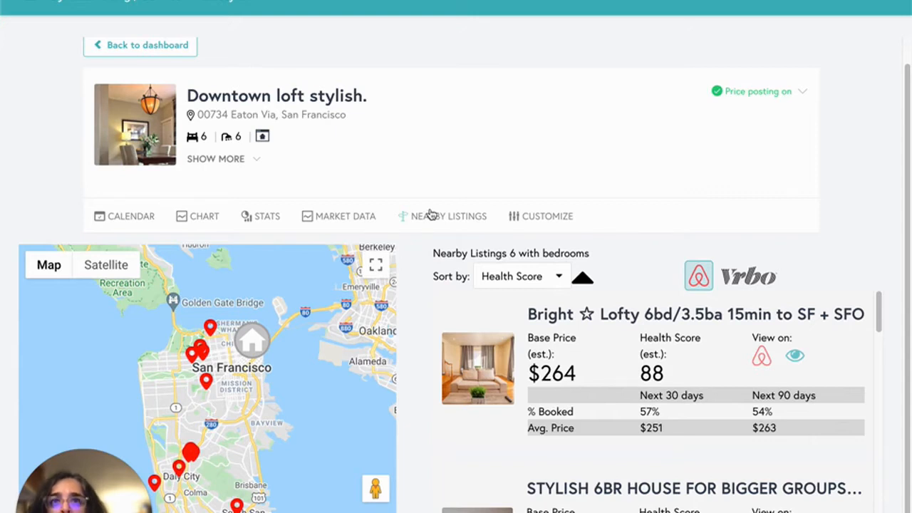
click(526, 215)
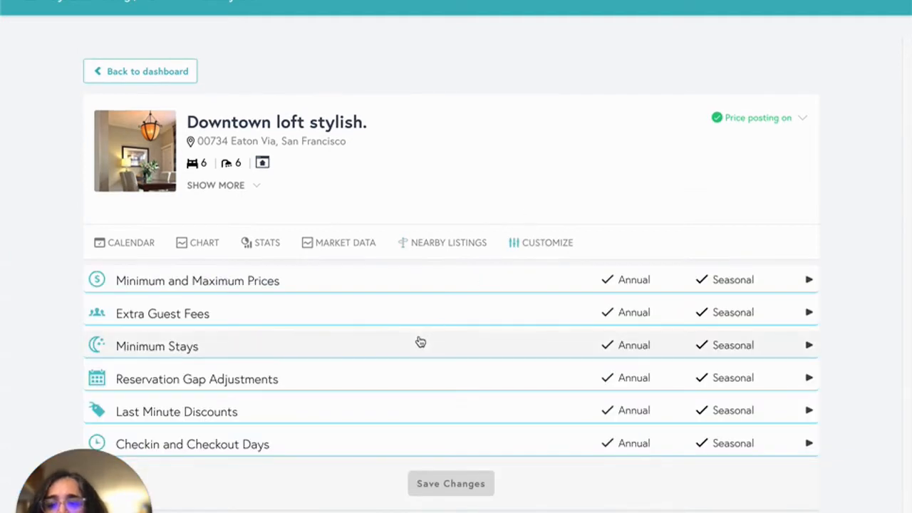
click(360, 407)
scroll(361, 407, down, 4)
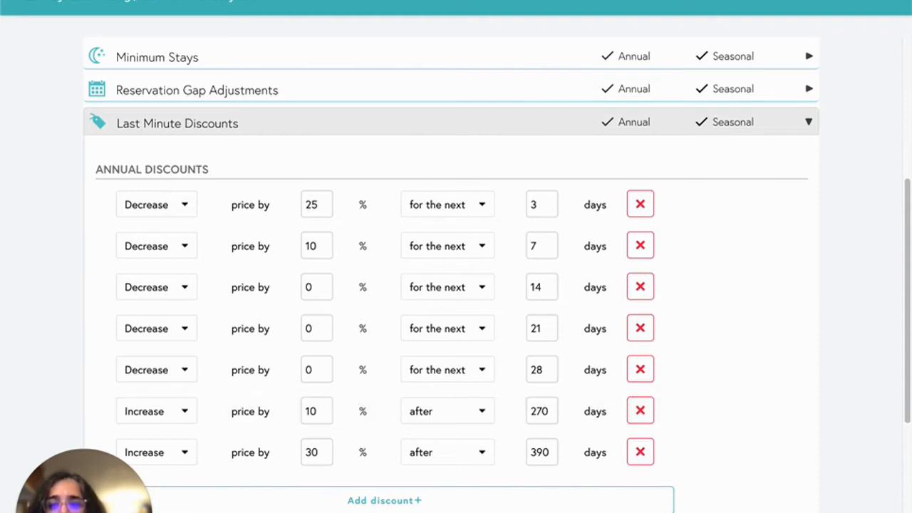
scroll(302, 249, up, 4)
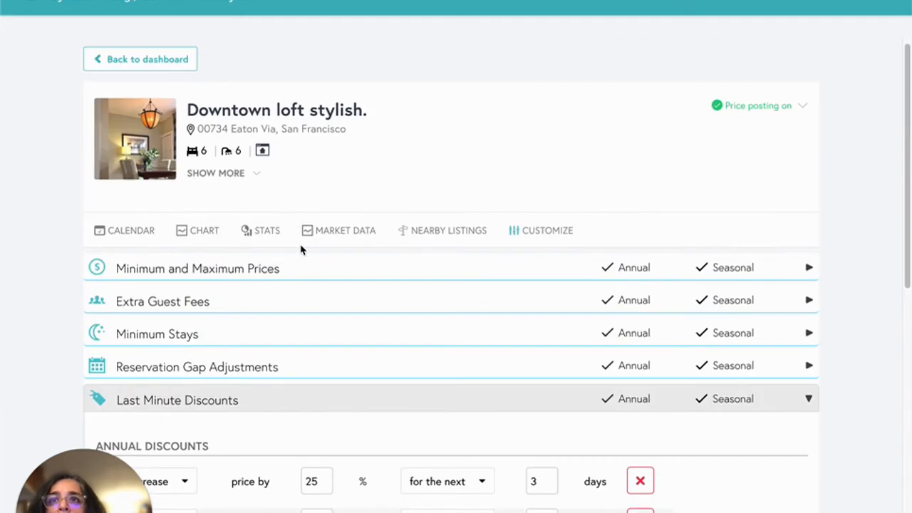
Set the listing's minimum price to $120 in the price chart view, then save and sync the prices.
click(211, 238)
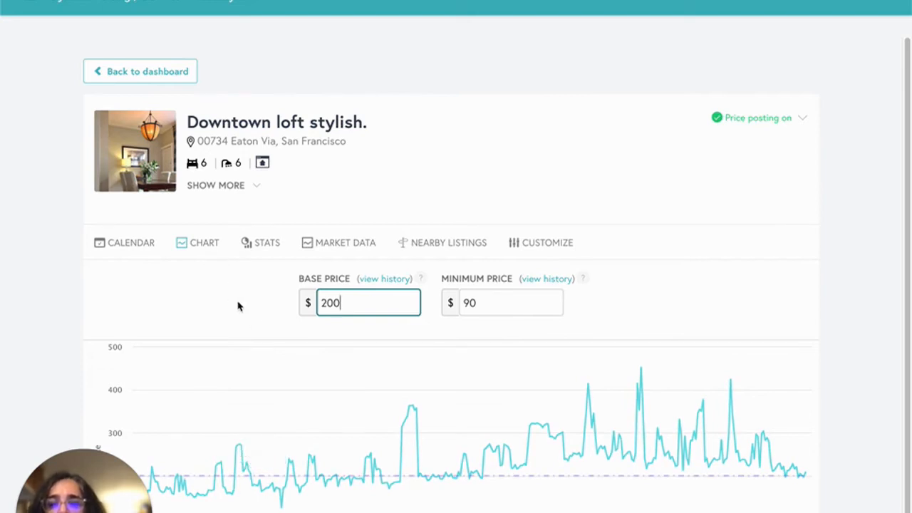
click(464, 303)
text(1)
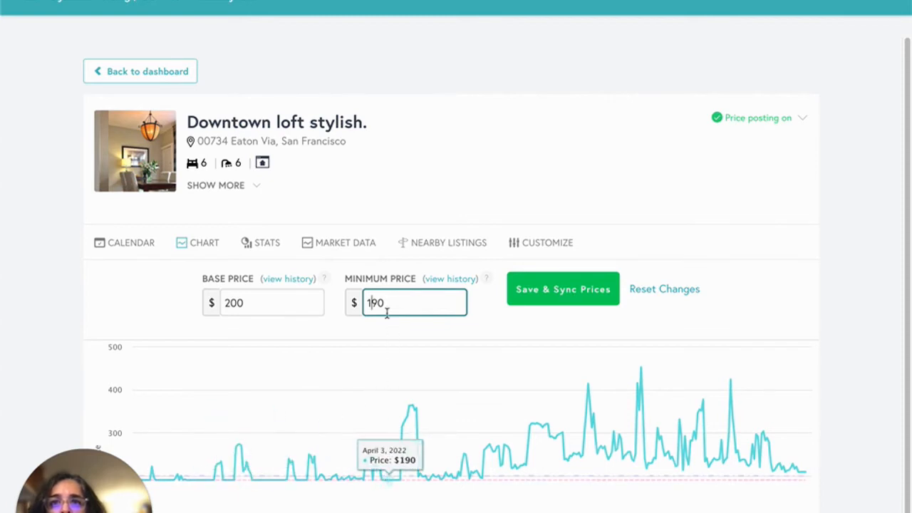
drag(385, 303, 369, 303)
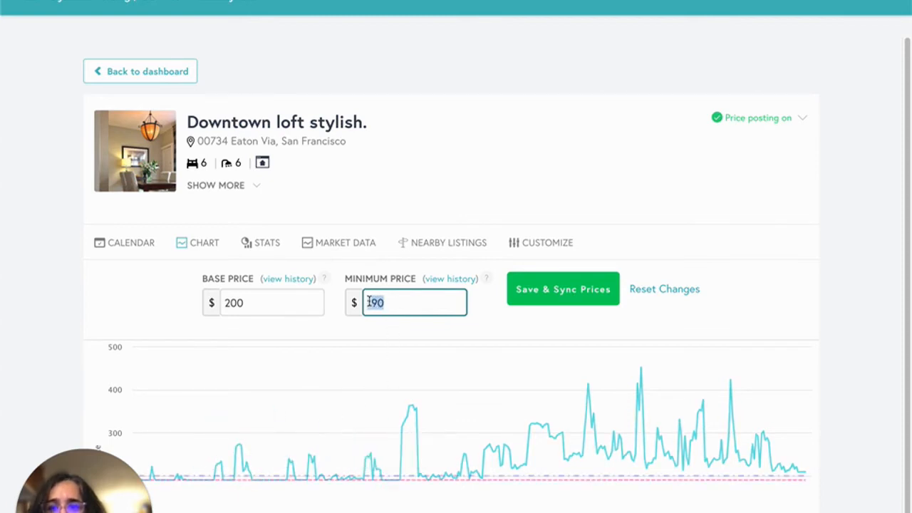
text(120)
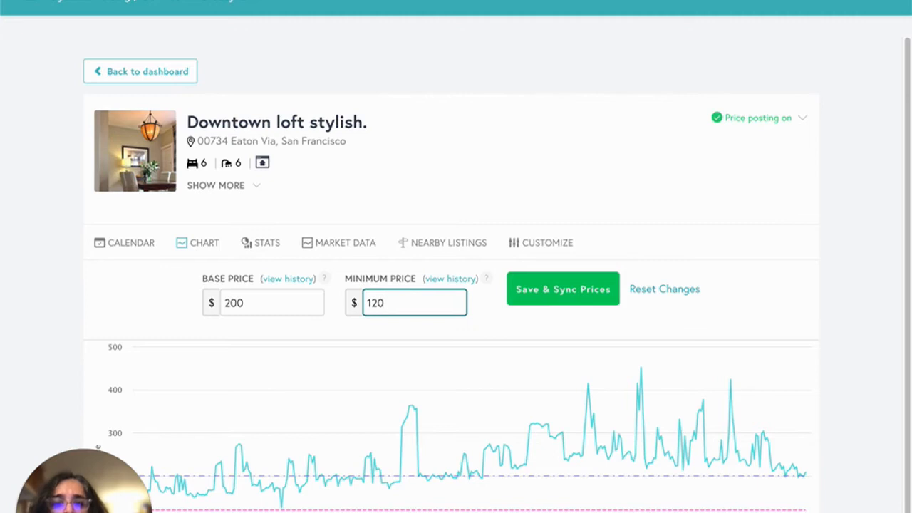
click(524, 293)
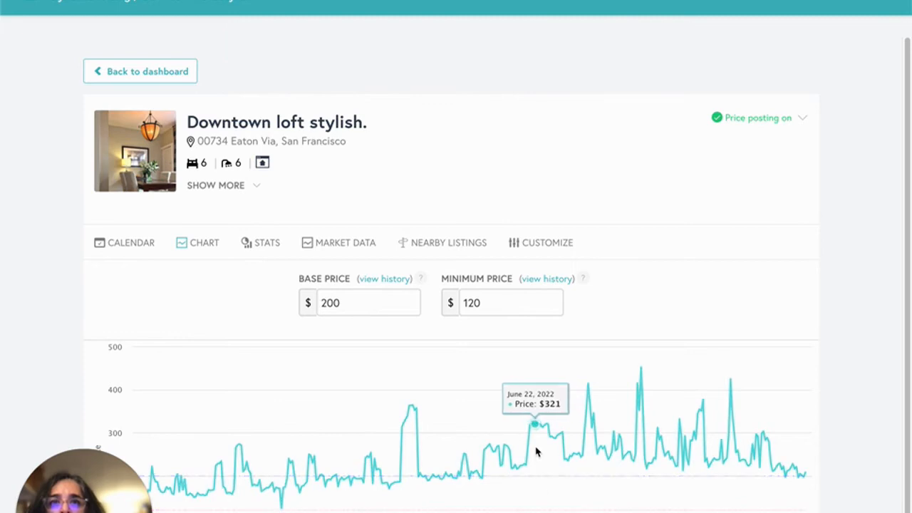
Review the listing's customization settings from the minimum and maximum prices down to the last-minute discounts.
click(542, 243)
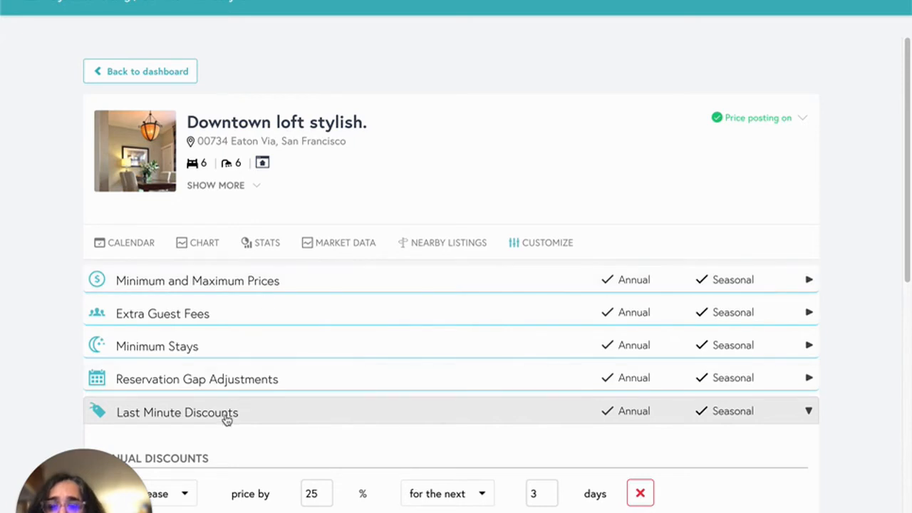
click(181, 282)
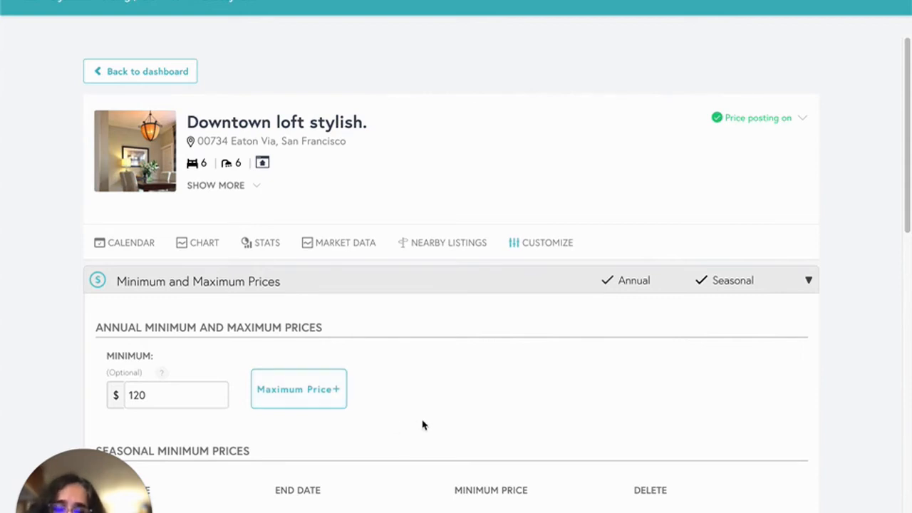
scroll(423, 425, down, 10)
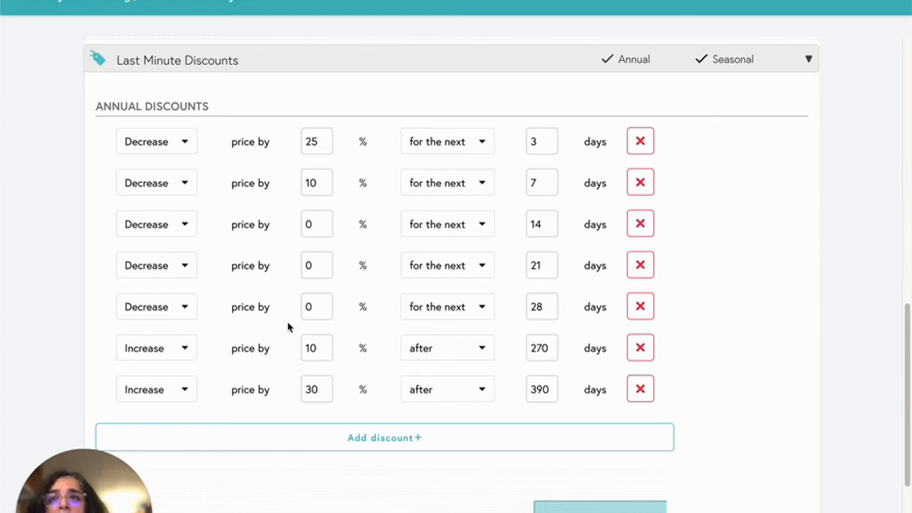
Set the annual last-minute discounts to 40% for the next 3 days and 25% for the next 7 days, and save.
click(320, 141)
drag(320, 140, 307, 141)
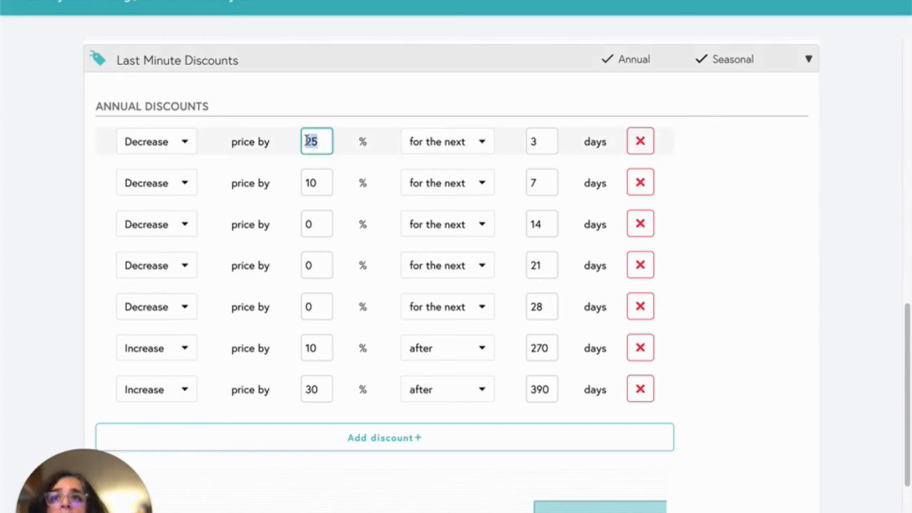
text(40)
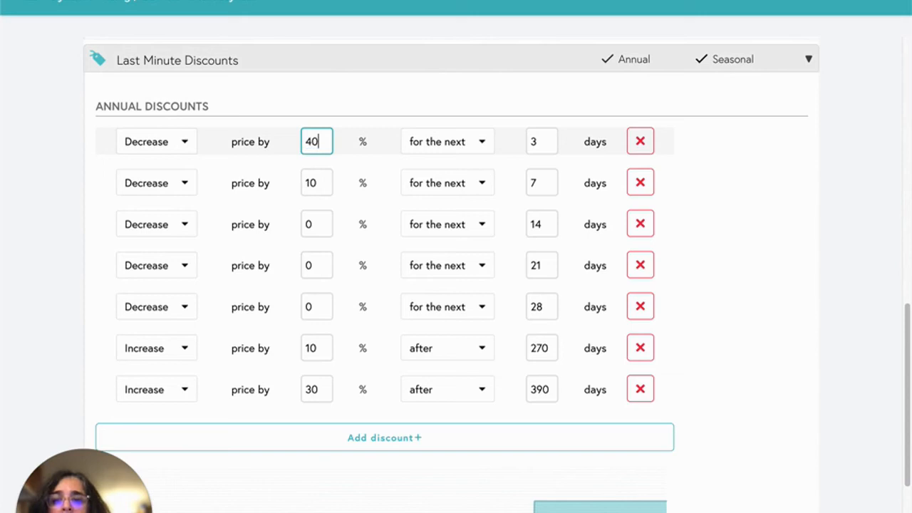
click(323, 182)
drag(322, 182, 305, 183)
text(25)
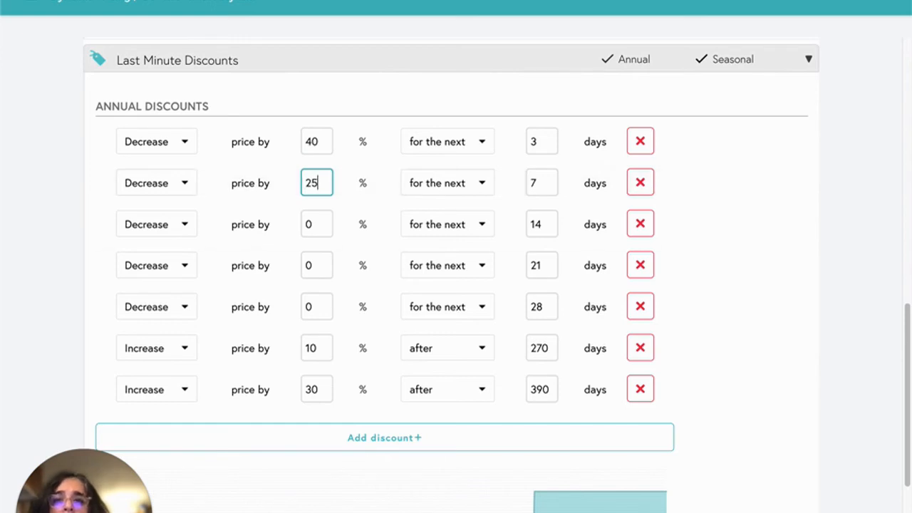
click(741, 214)
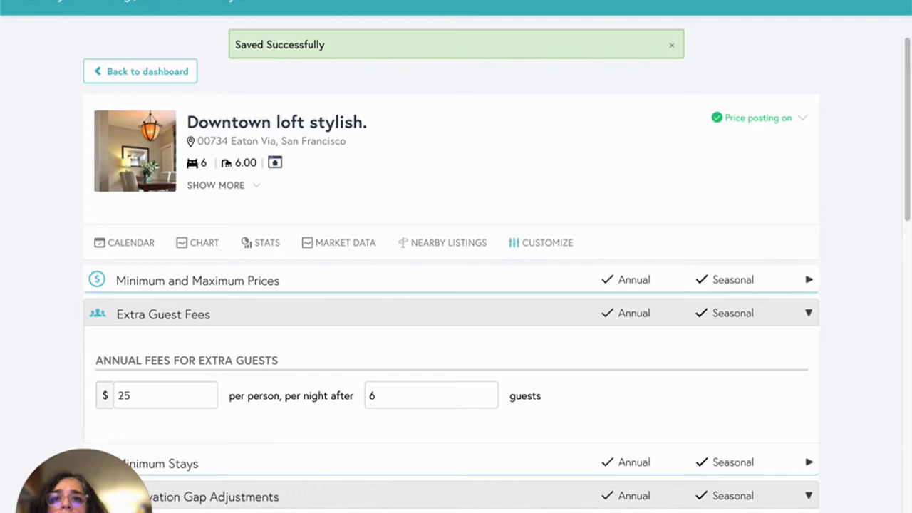
Review the saved last-minute discounts, the reservation gap adjustments and the extra guest fees.
scroll(485, 383, down, 7)
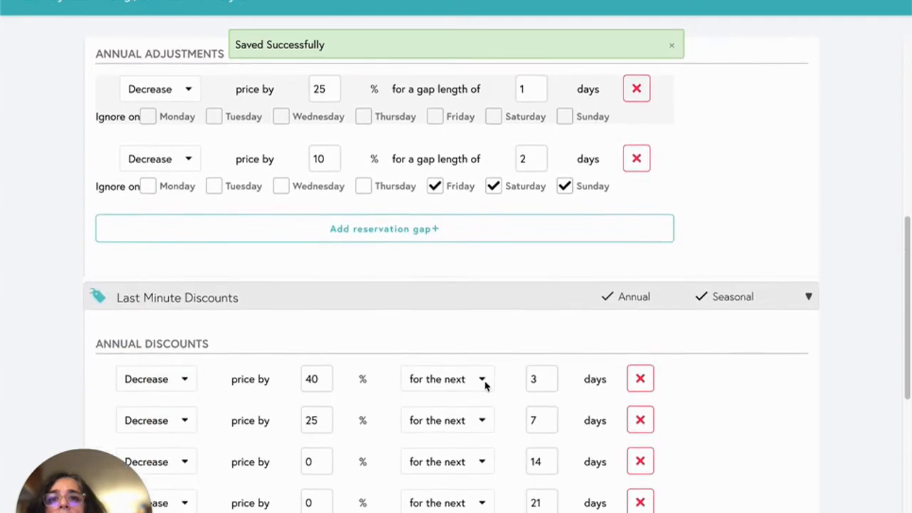
scroll(485, 385, down, 3)
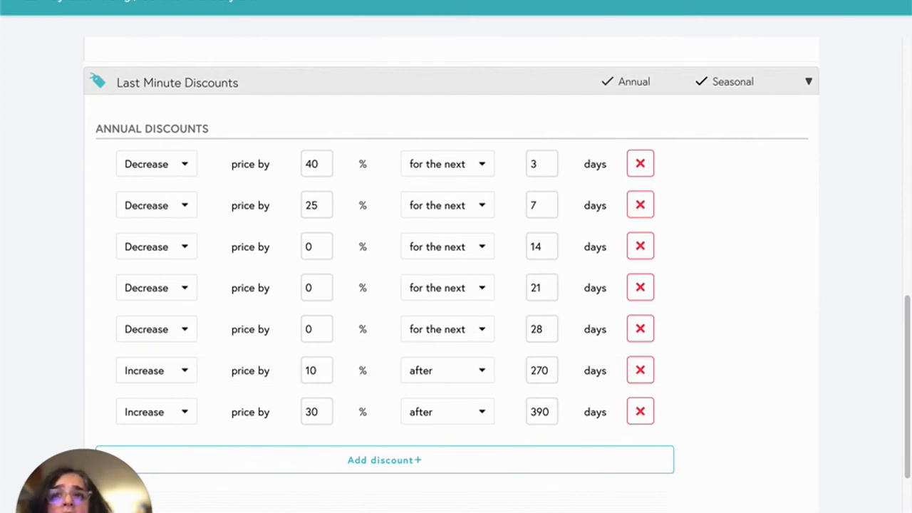
scroll(338, 452, up, 4)
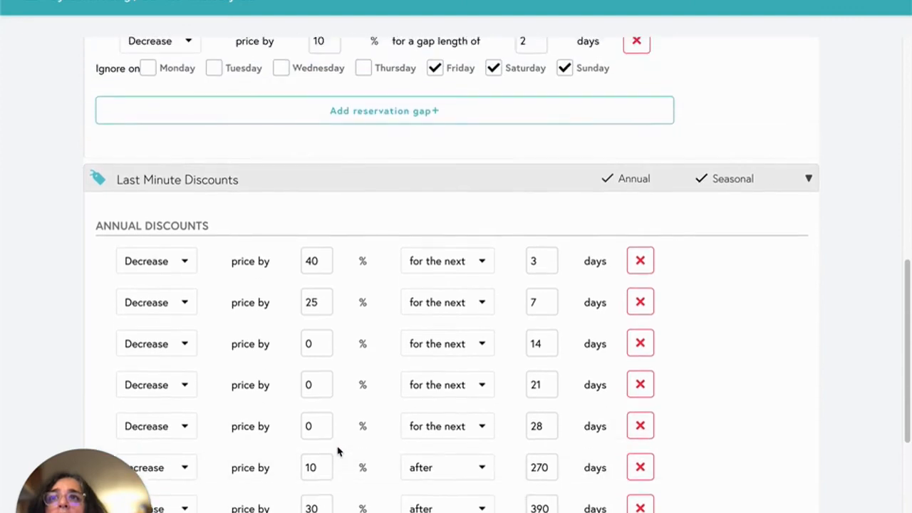
scroll(338, 451, up, 1)
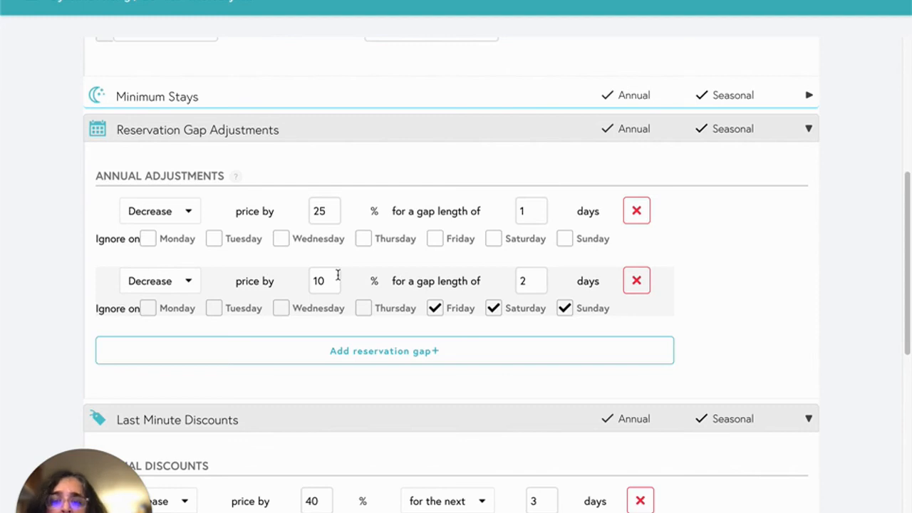
scroll(341, 113, up, 3)
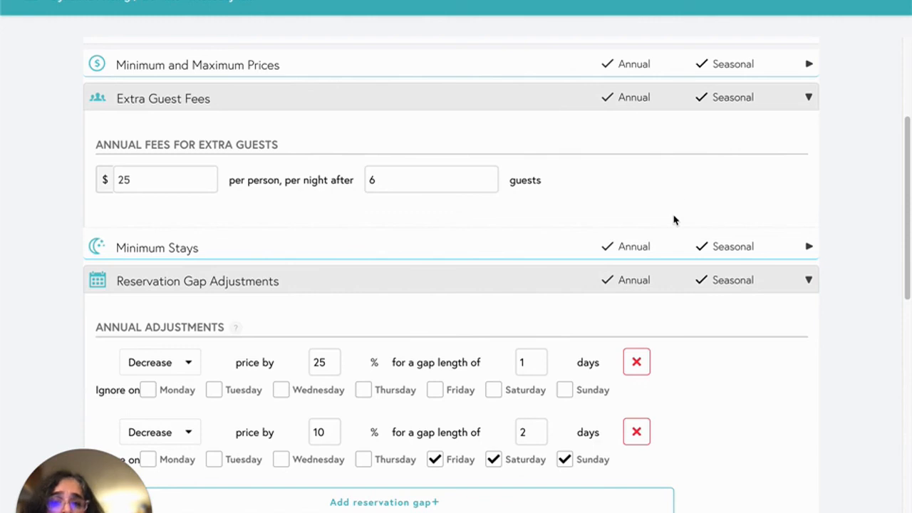
scroll(672, 155, up, 3)
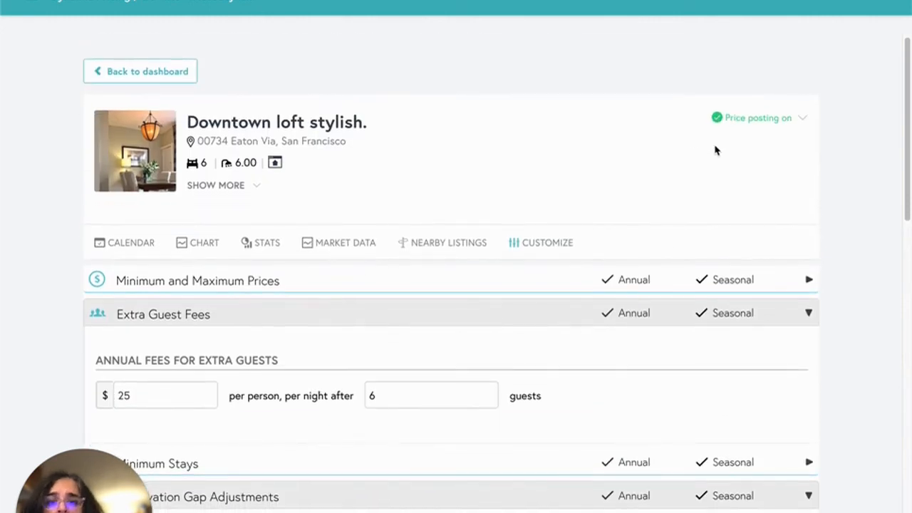